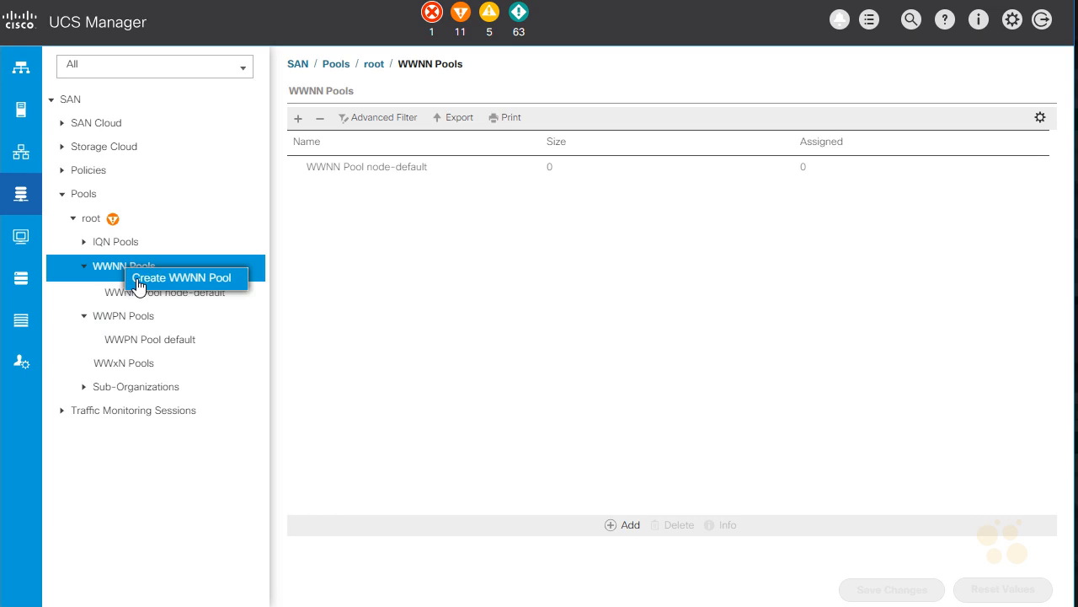
Start a new WWNN pool under root named FC-WWNN with the default assignment order and proceed to its WWN blocks
left_click(139, 284)
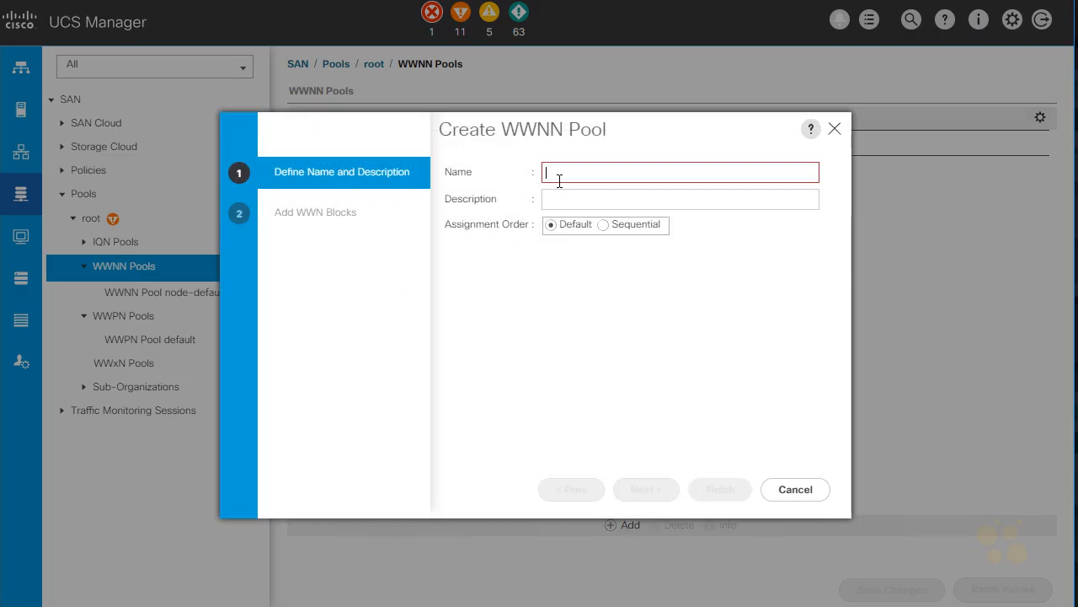
type("FC")
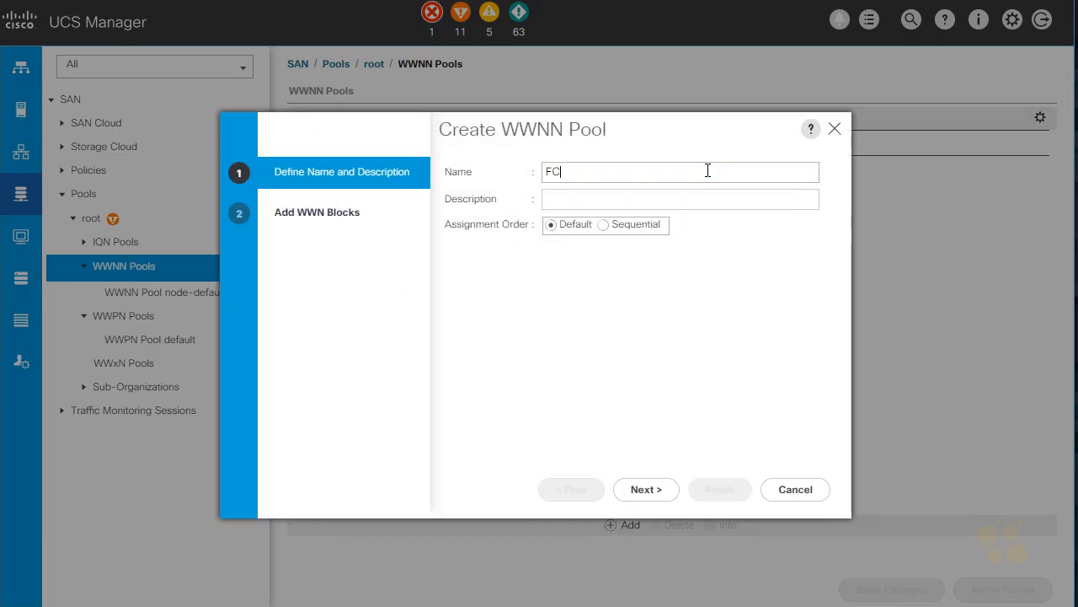
type("-WWNN")
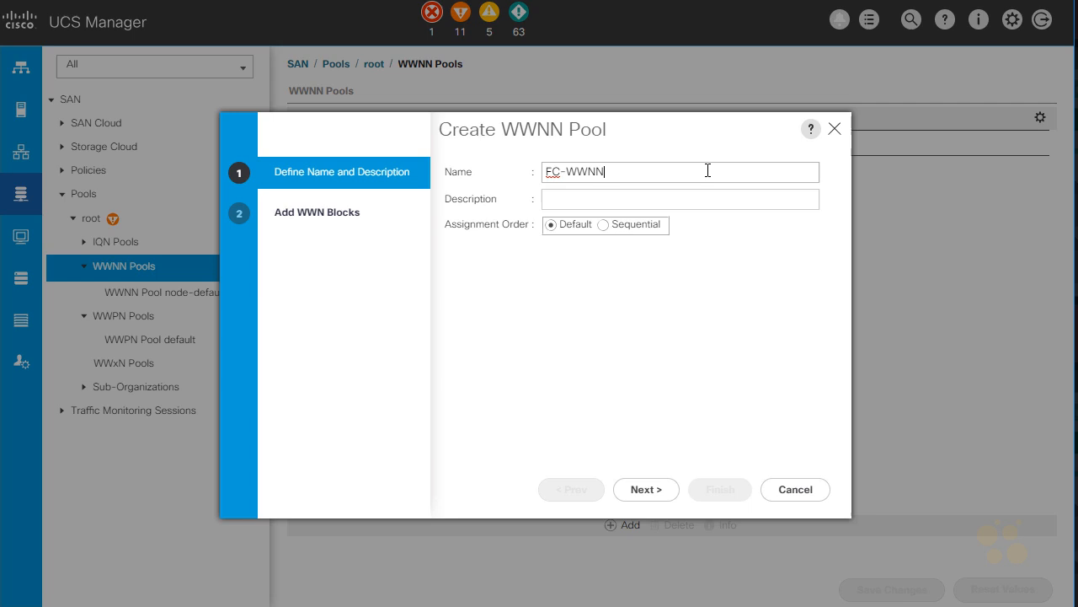
left_click(651, 495)
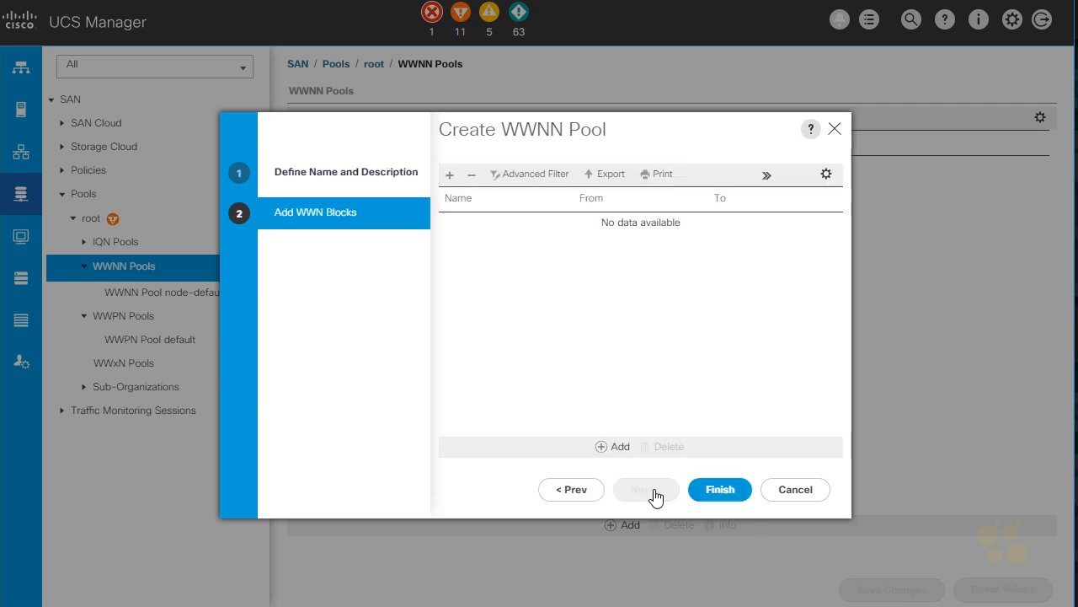
Add a WWN block of size 100 starting at 20:00:00:25:B5:00:00:00 and finish creating the WWNN pool
left_click(618, 448)
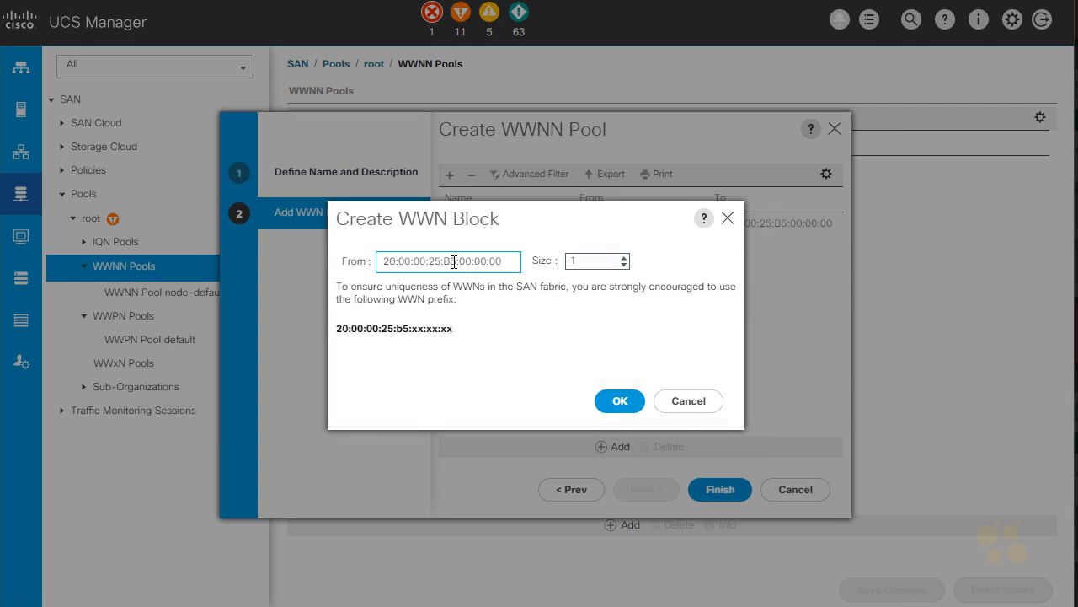
left_click_drag(579, 259, 570, 262)
type("100")
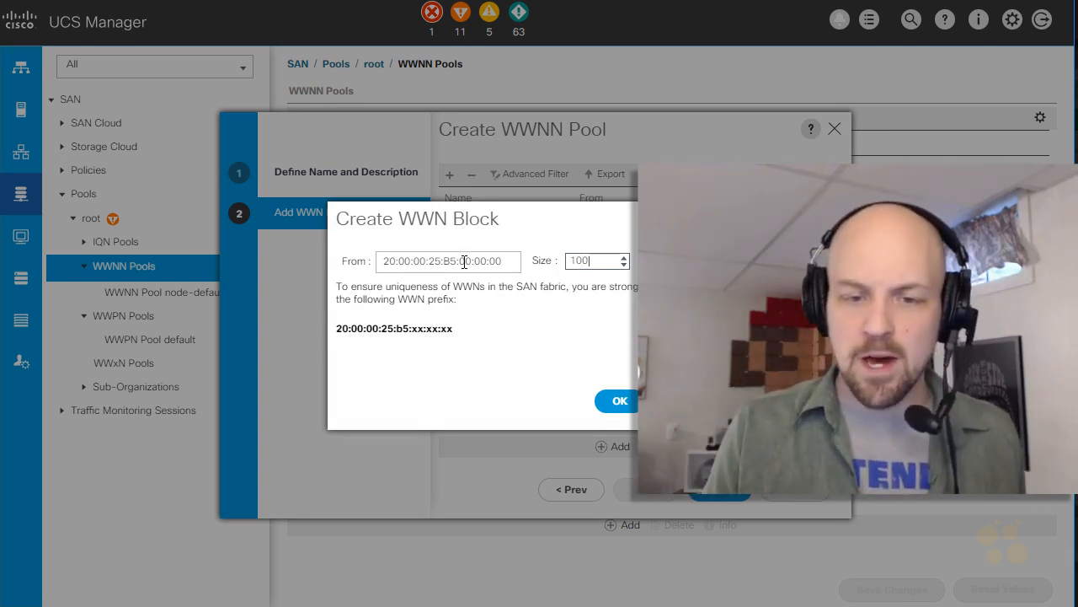
left_click_drag(457, 261, 379, 268)
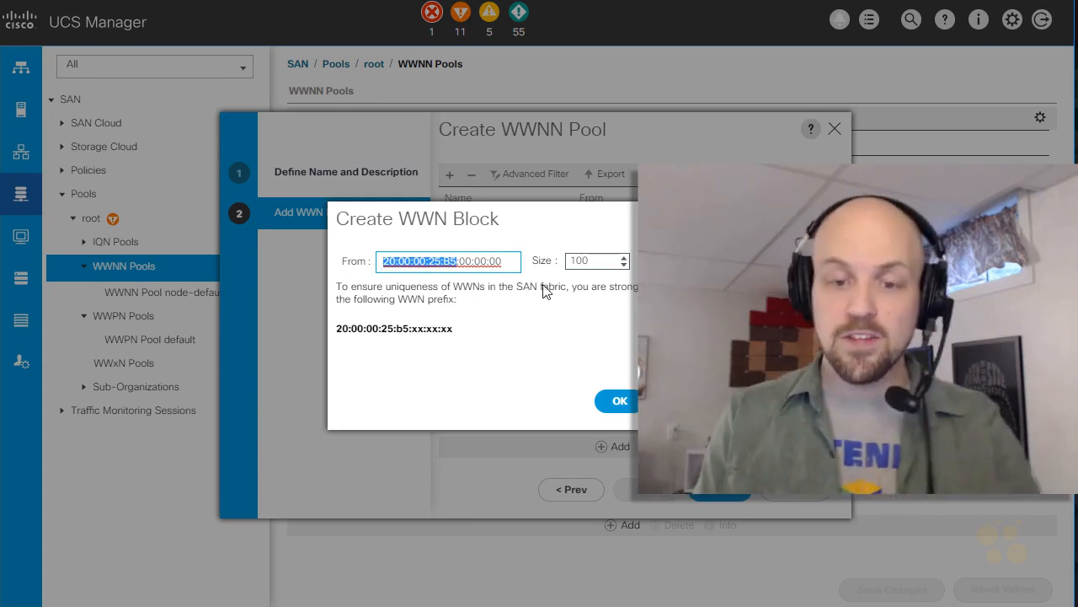
left_click(620, 403)
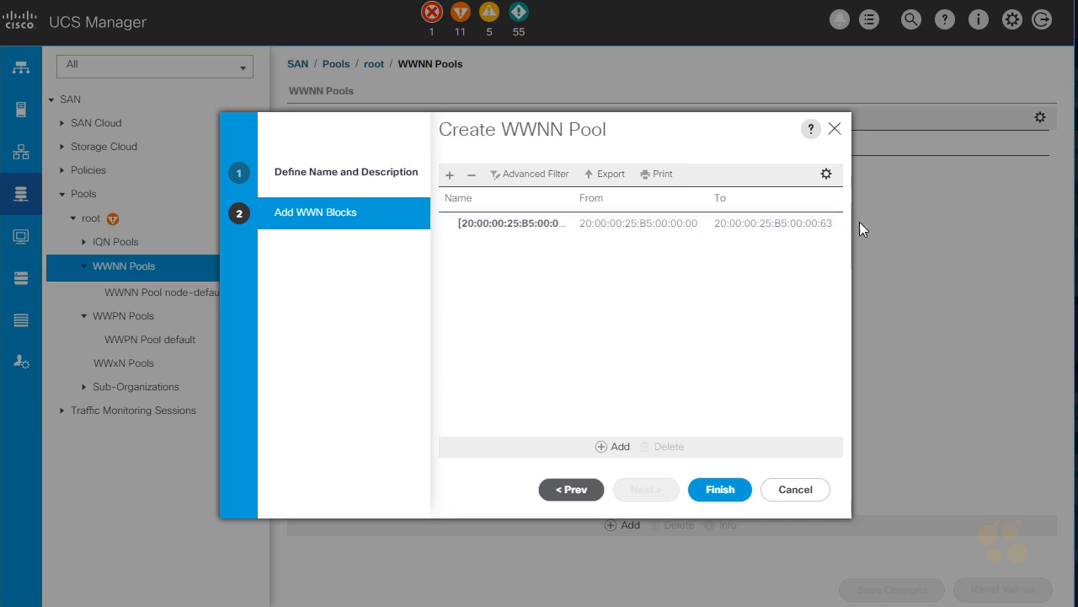
left_click(740, 496)
left_click(621, 357)
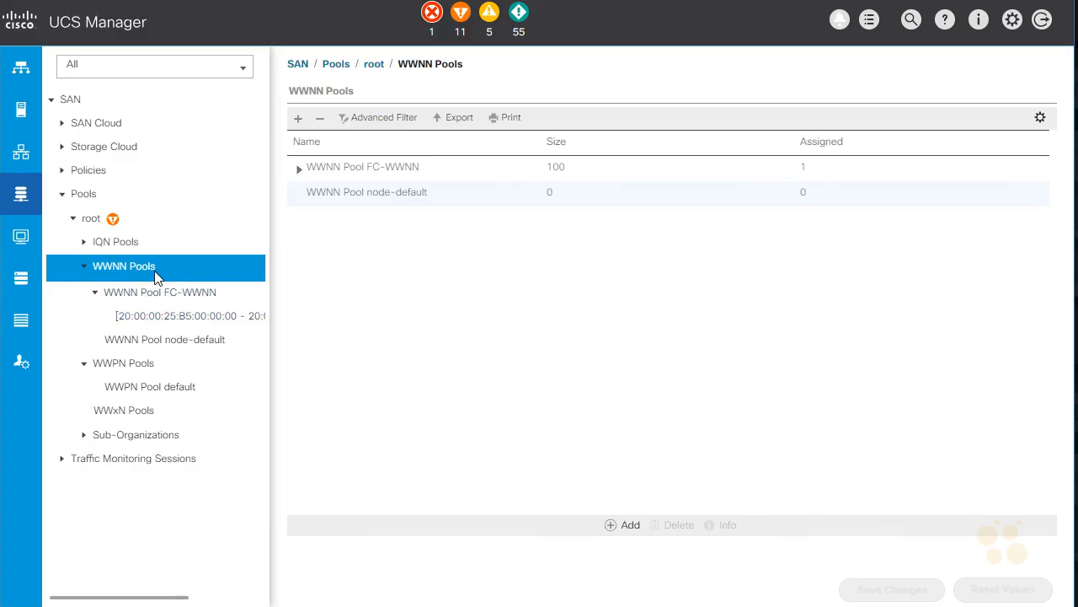
Start a new WWPN pool under root named FC-WWPN-A and proceed to its WWN blocks
right_click(143, 368)
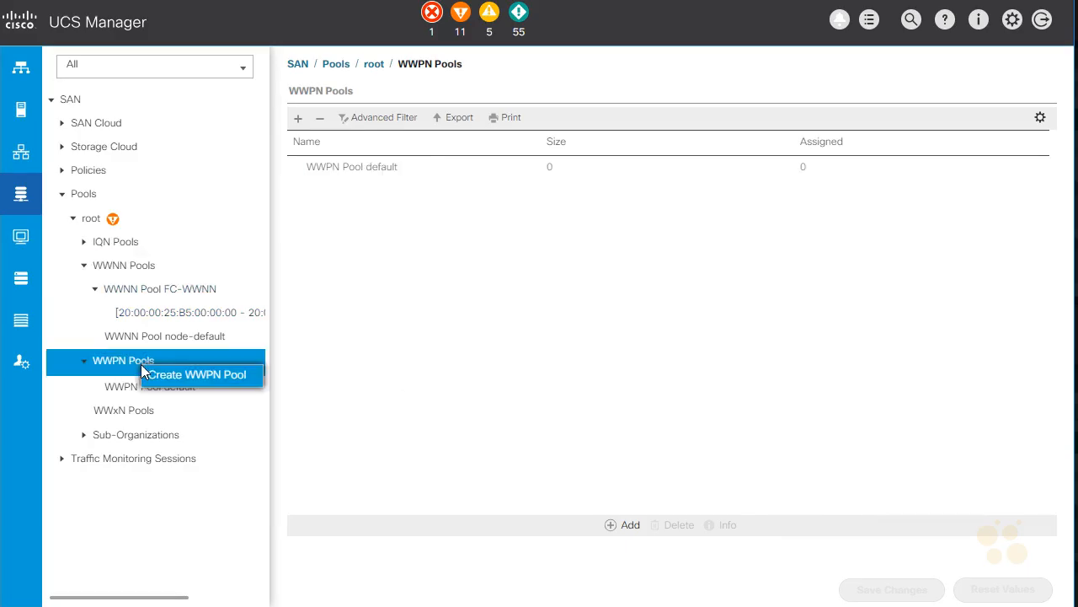
left_click(154, 382)
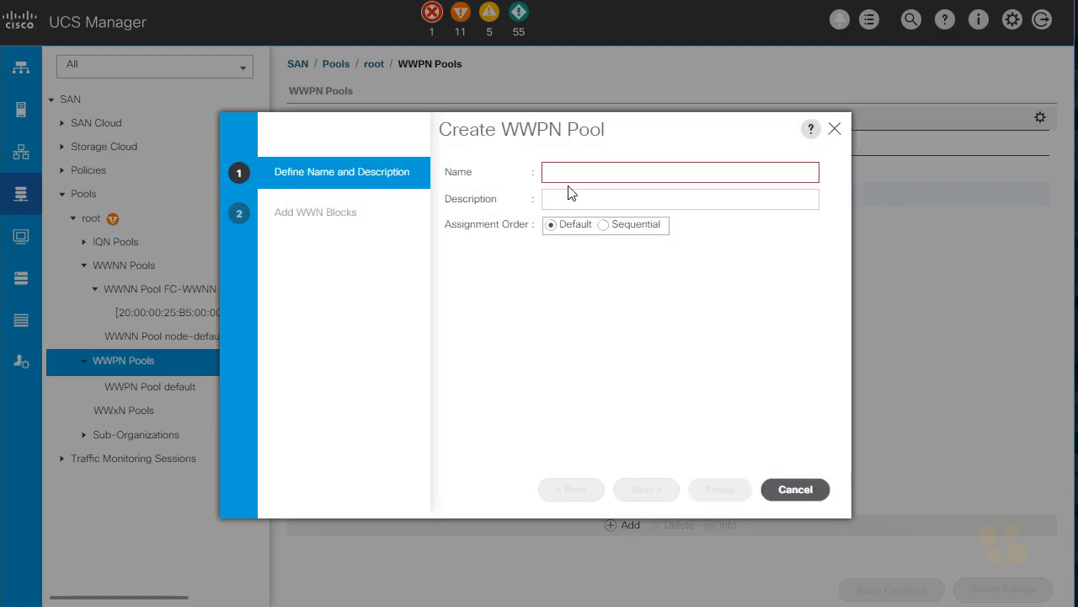
type("F")
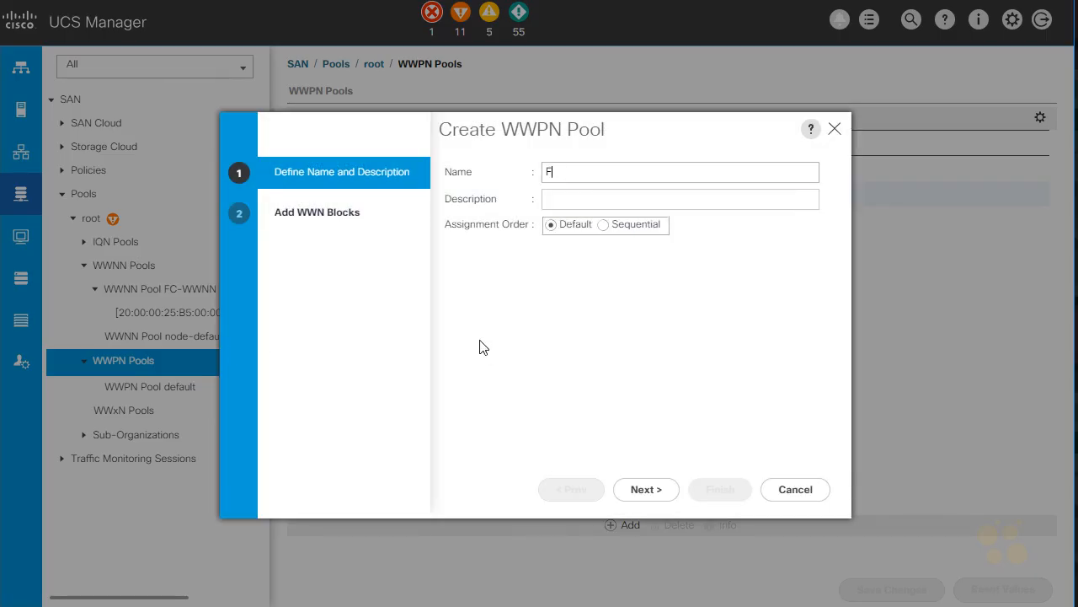
type("C-WWPN-A")
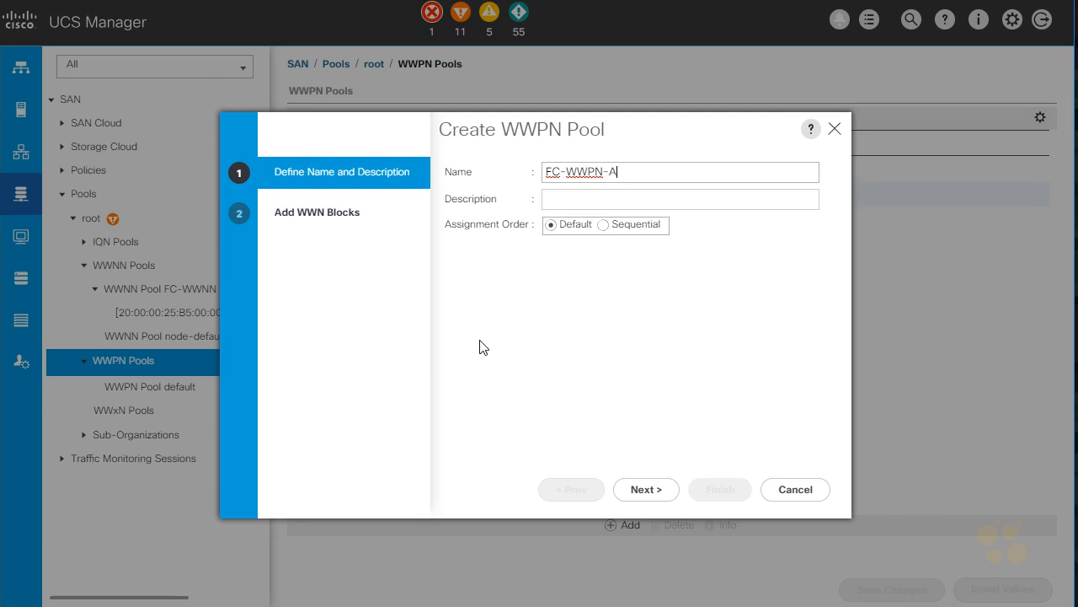
left_click(662, 501)
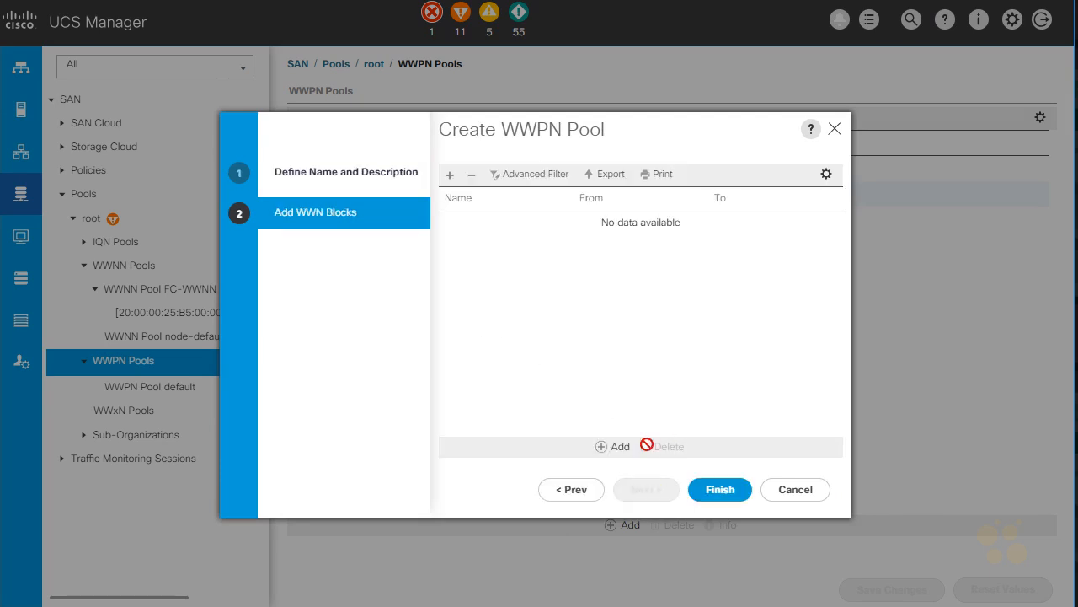
Add a WWN block of size 100 starting at 20:00:00:25:B5:AA:00:00 and finish creating the FC-WWPN-A pool
left_click(603, 451)
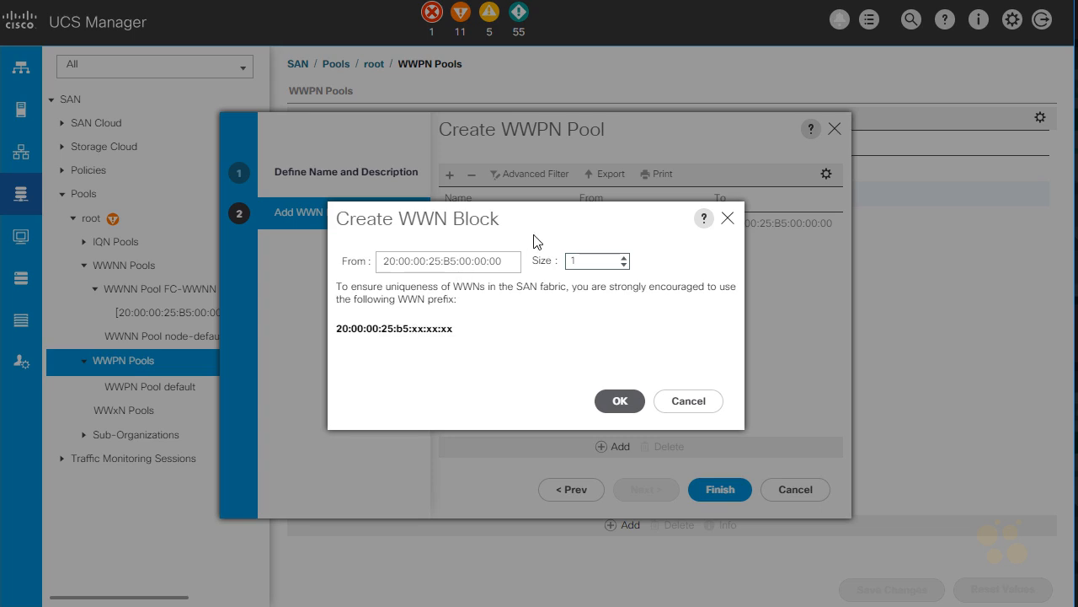
double_click(465, 262)
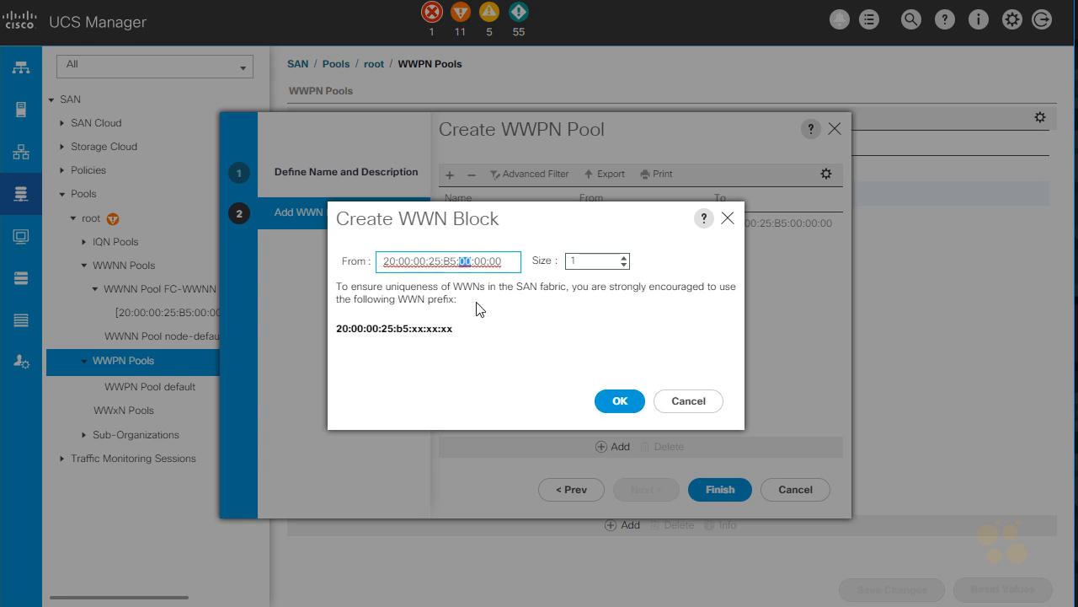
type("AA")
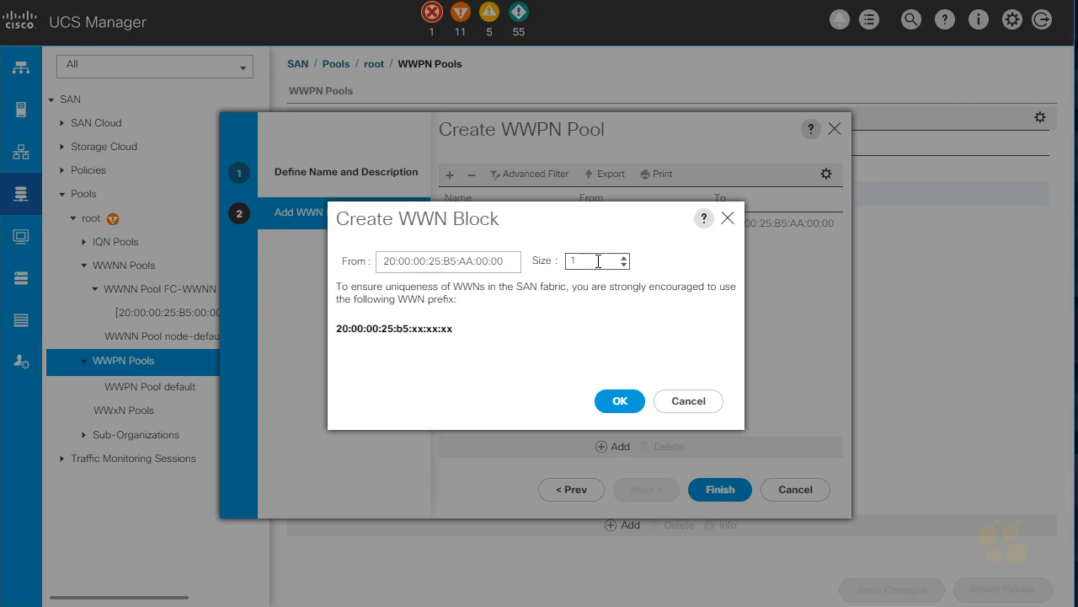
type("00")
left_click(501, 261)
left_click_drag(501, 261, 473, 261)
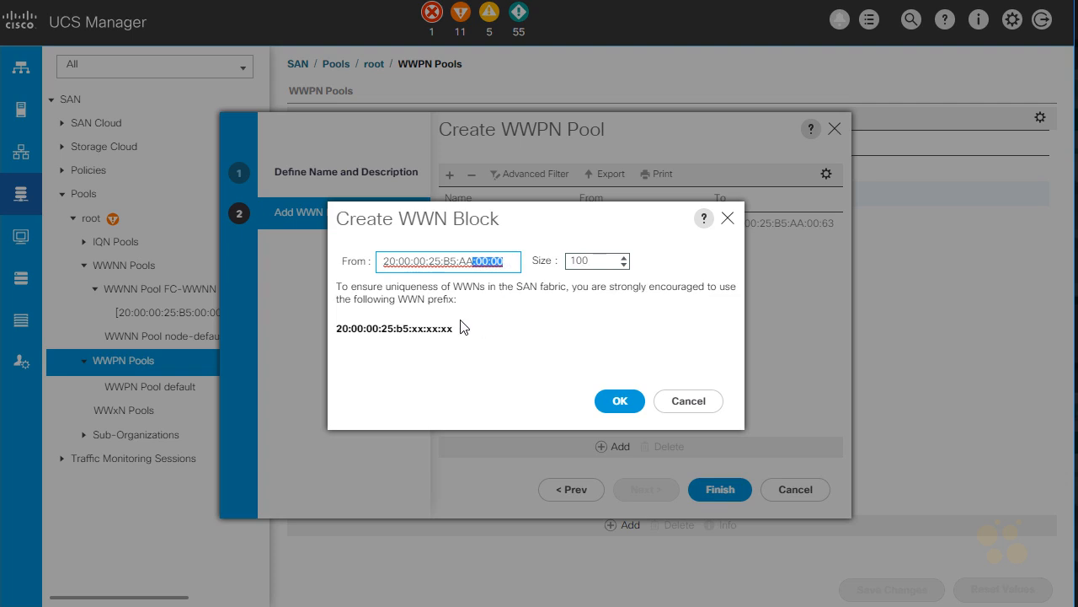
left_click(620, 403)
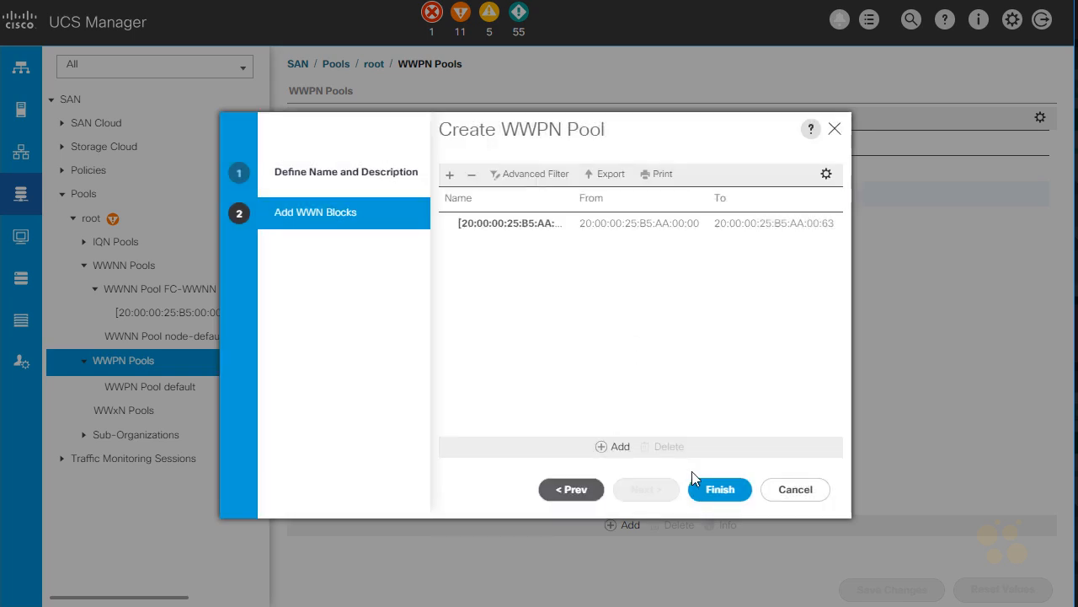
left_click(717, 492)
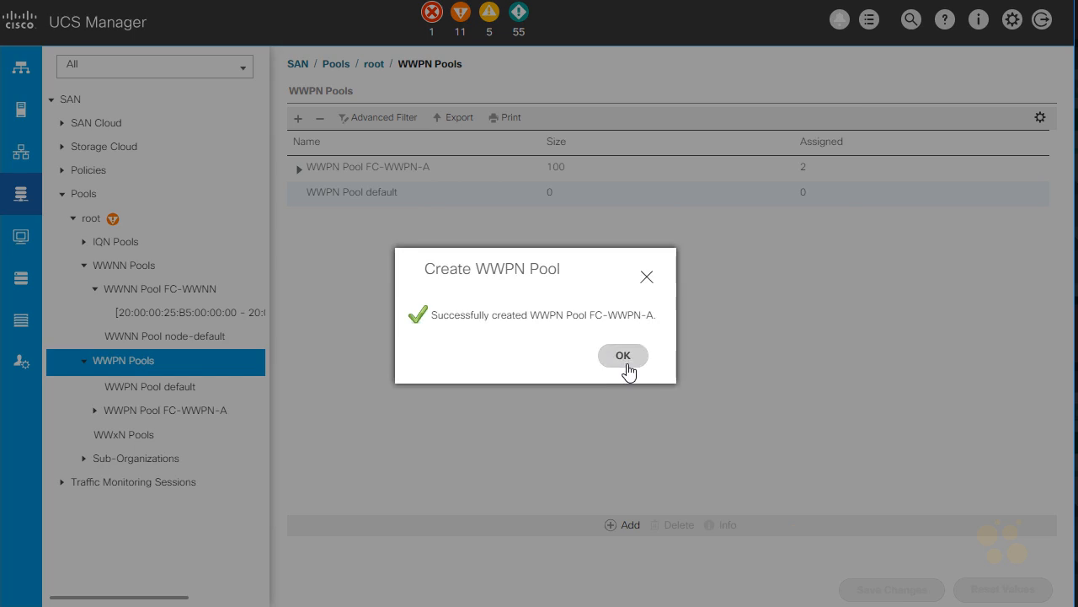
left_click(626, 364)
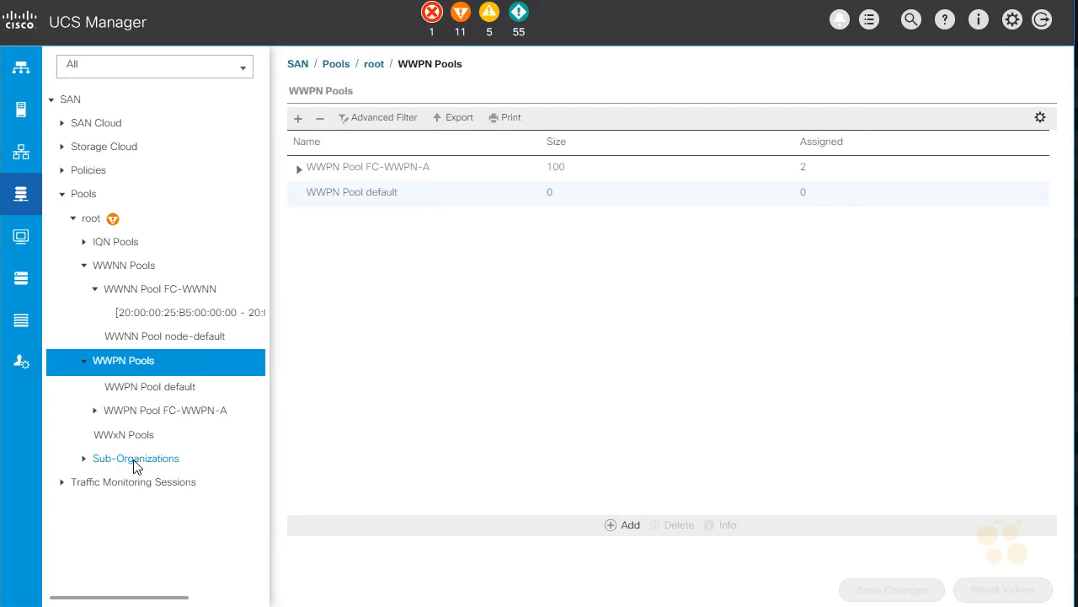
Start a second WWPN pool under root named FC-WWPN-B and proceed to its WWN blocks
right_click(147, 361)
left_click(173, 372)
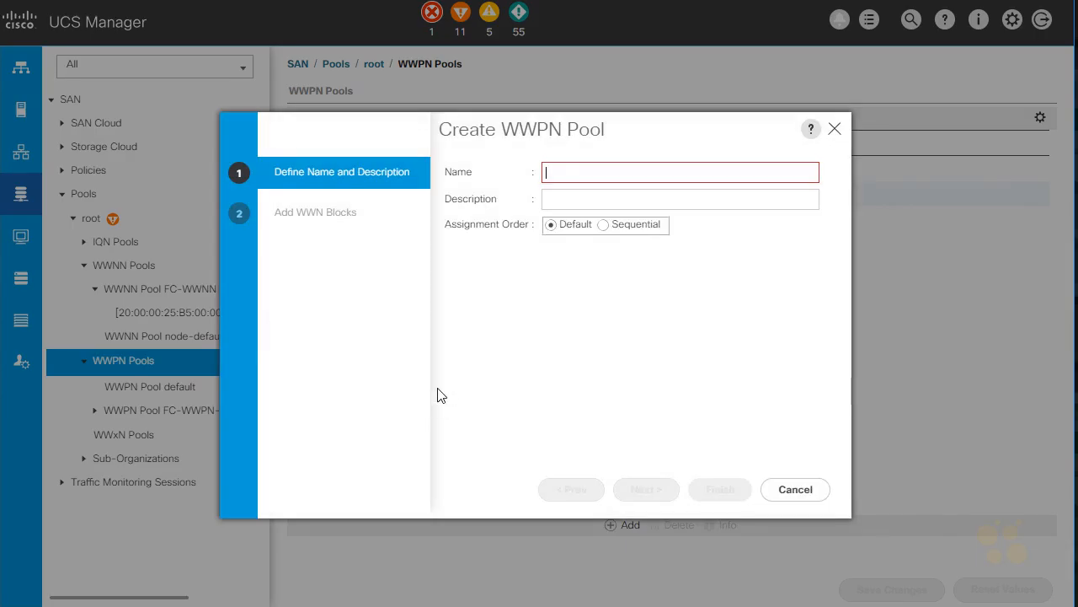
left_click(552, 173)
type("FC")
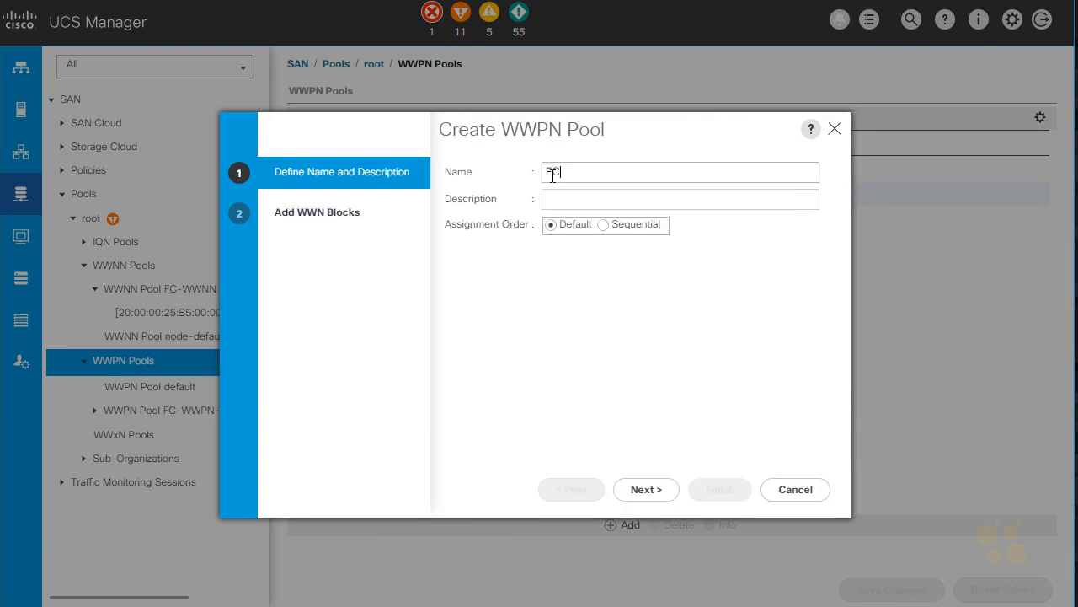
type("-WWPN-B")
left_click(643, 488)
Add a WWN block of size 100 starting at 20:00:00:25:B5:BB:00:00 and finish creating the FC-WWPN-B pool
left_click(622, 447)
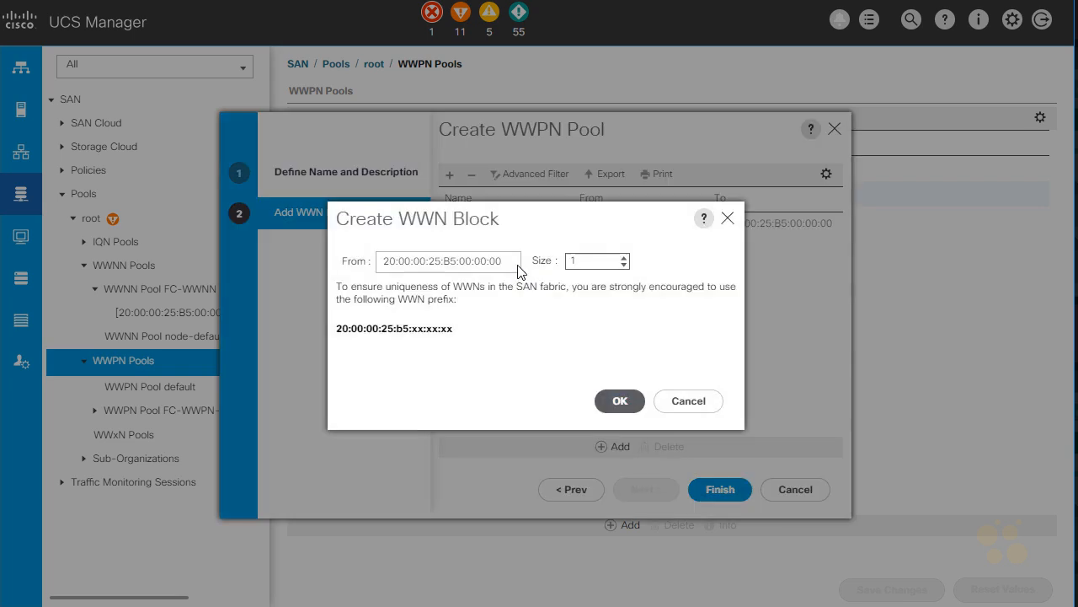
left_click(586, 263)
type("00")
double_click(466, 262)
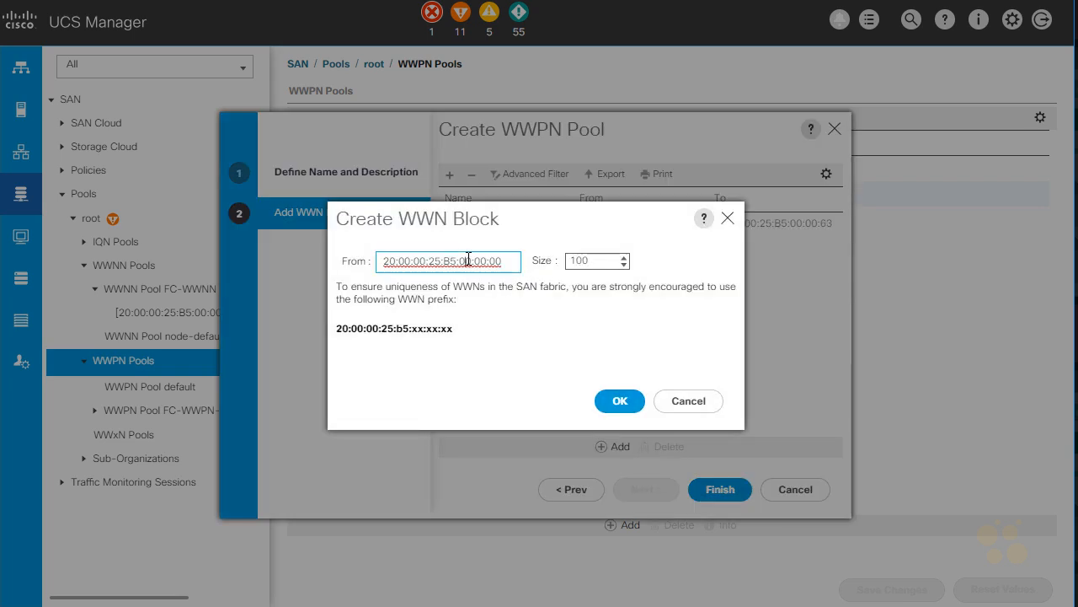
type("BB")
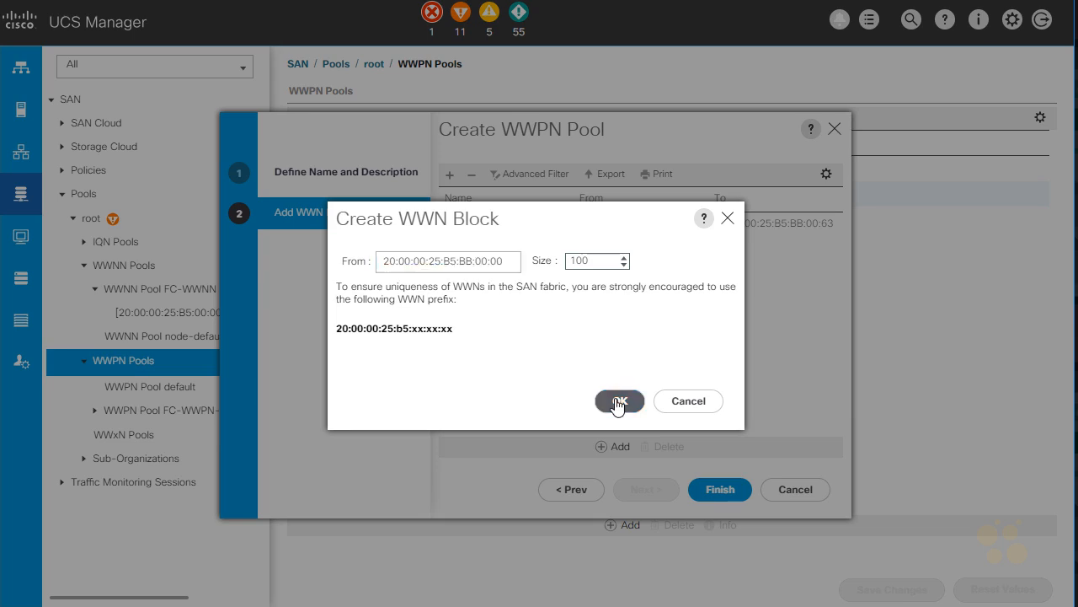
left_click(617, 402)
left_click(718, 493)
left_click(624, 357)
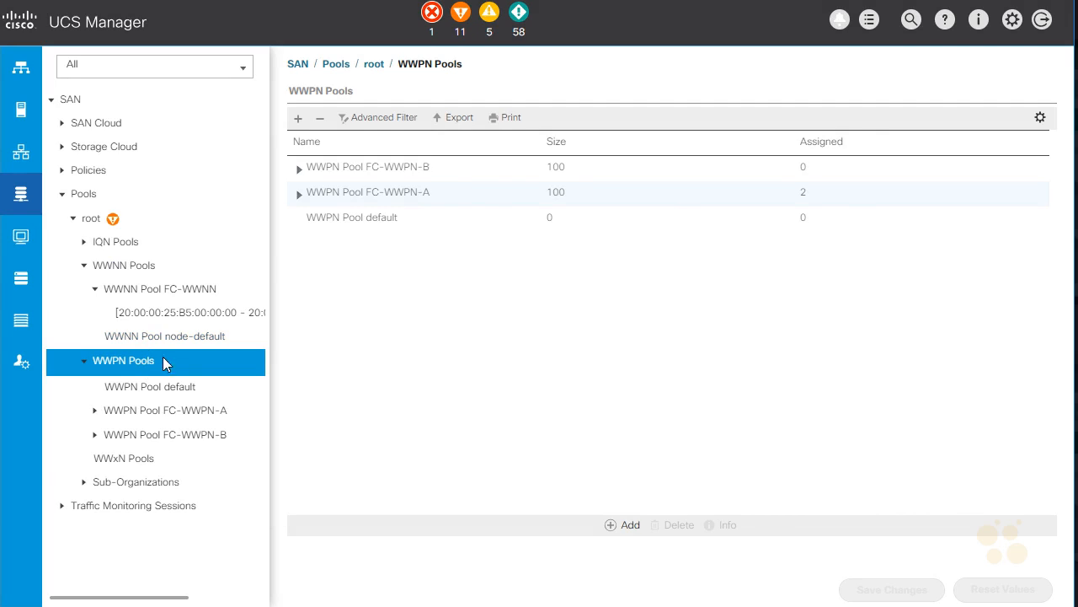
Open the FC-WWPN-A pool and the FC-WWPN-B pool in turn to review their general properties
left_click(173, 409)
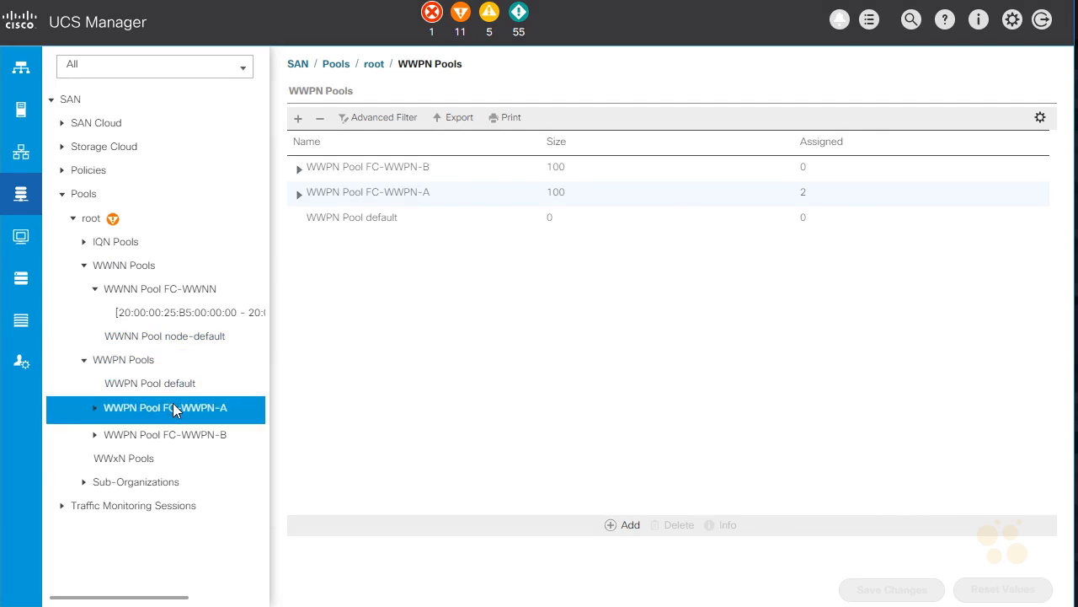
left_click(205, 437)
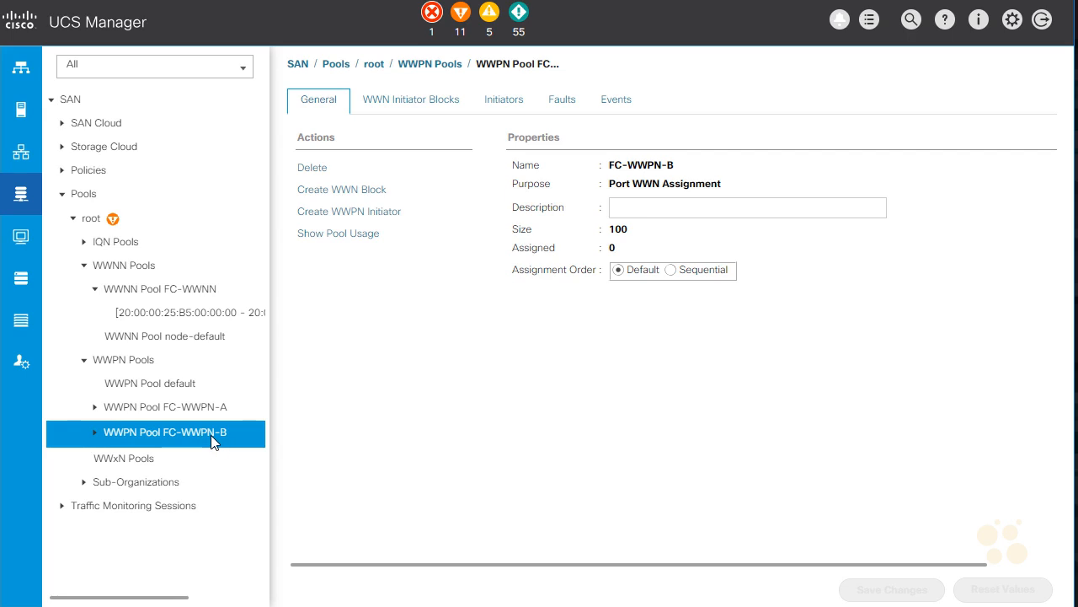